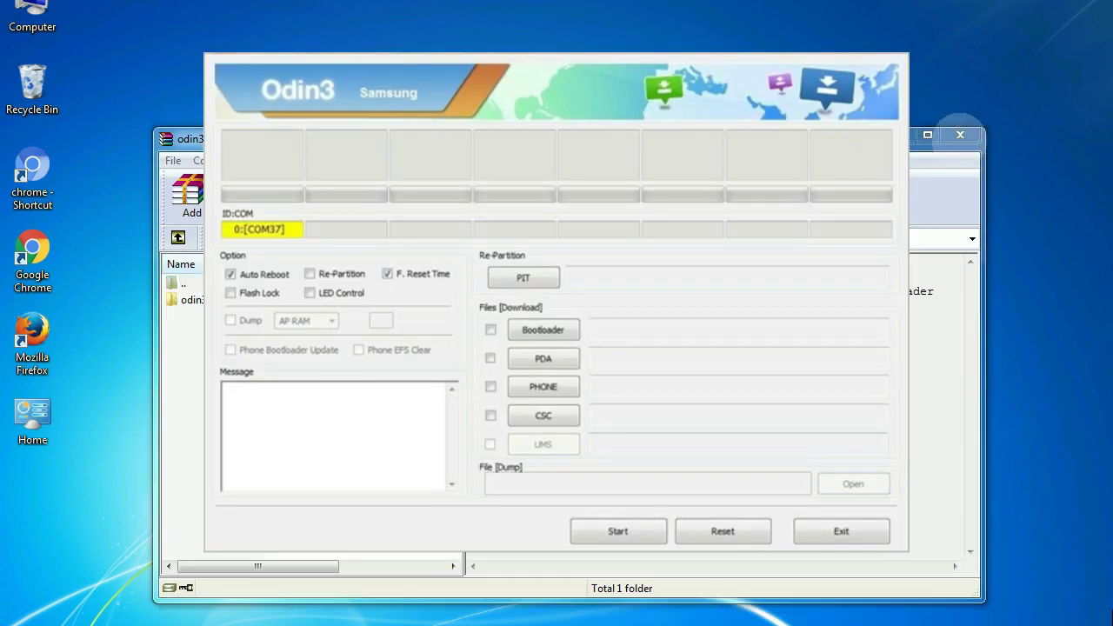
Close the WinRAR archive window sitting behind Odin3.
{"action": "left_click", "coordinate": [960, 135]}
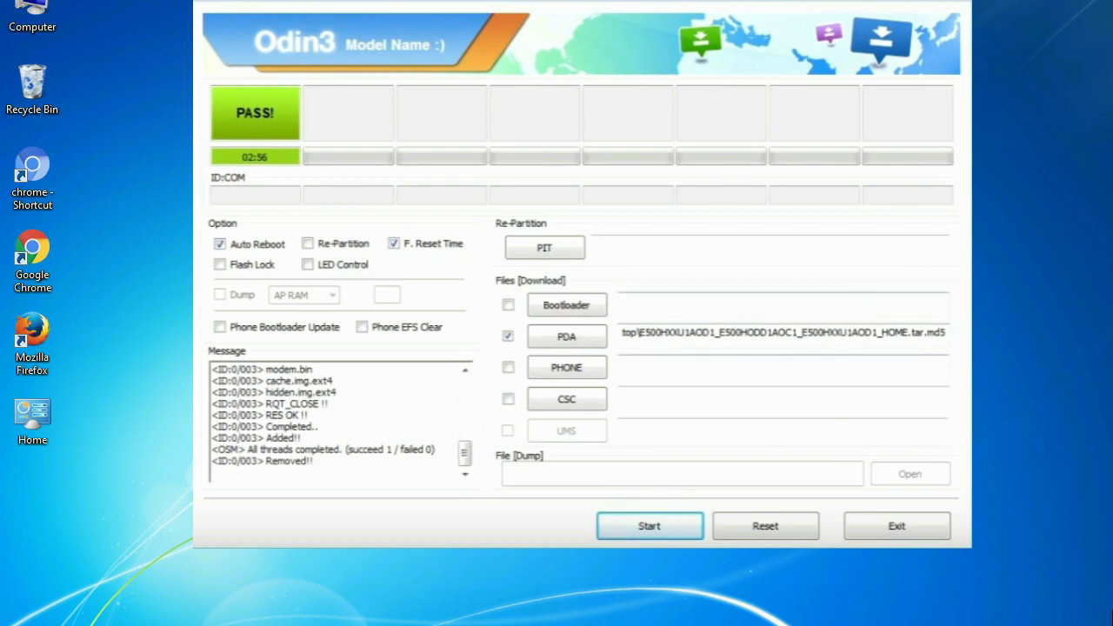
Quit Odin3 with Alt+F4 to reveal the desktop holding the Odin3 v3.09 archive.
{"action": "key", "text": "alt+F4"}
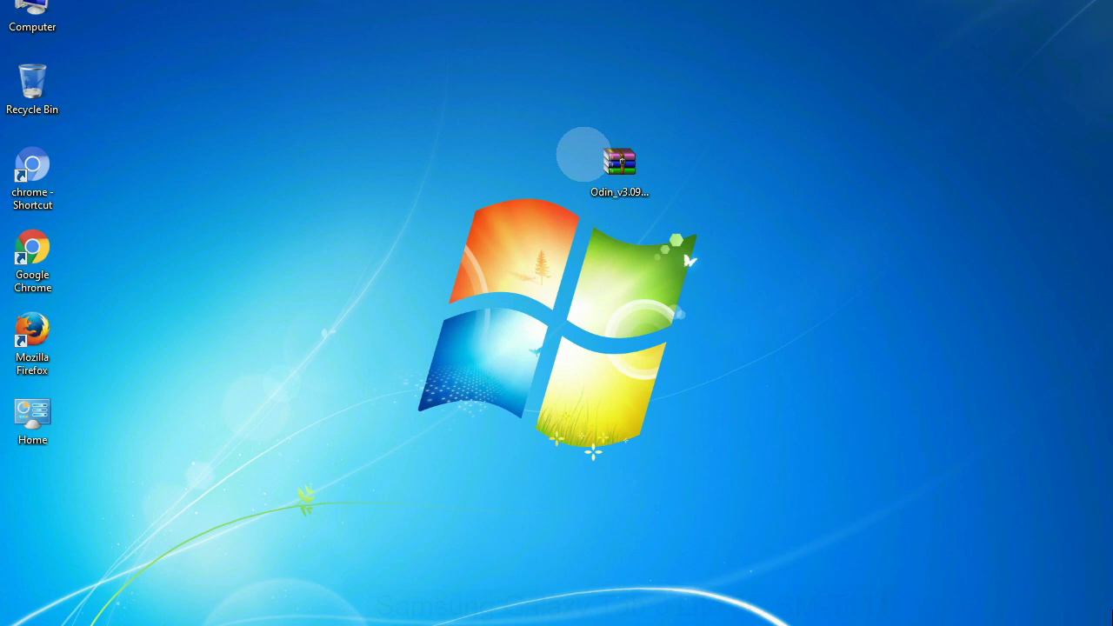
Extract the Odin v3.09 archive directly onto the desktop with Extract Here.
{"action": "left_click", "coordinate": [619, 149]}
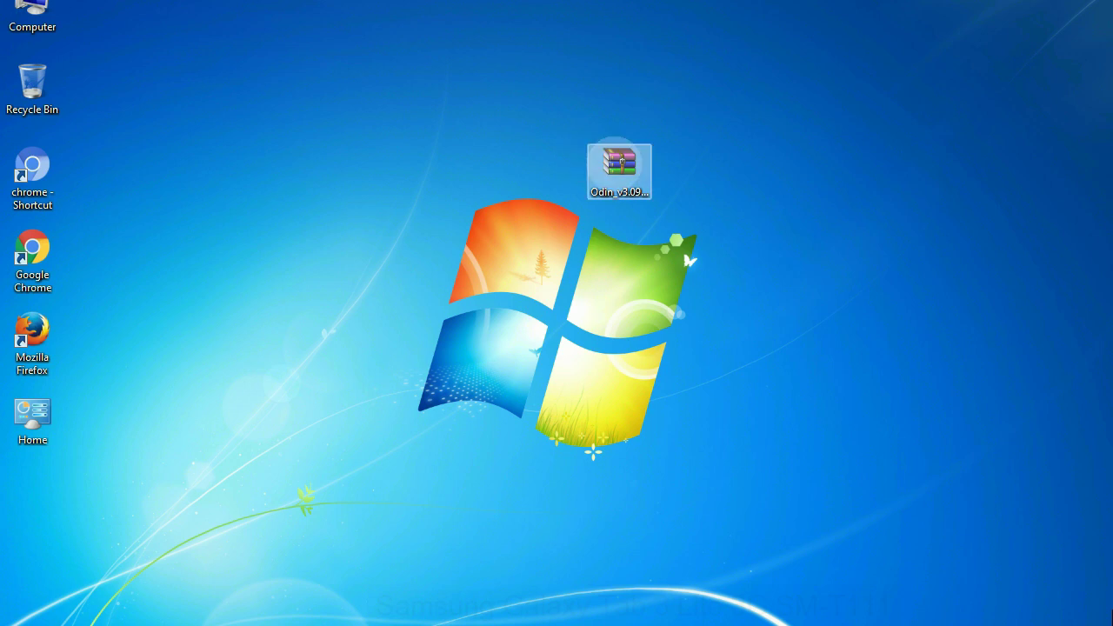
{"action": "right_click", "coordinate": [615, 163]}
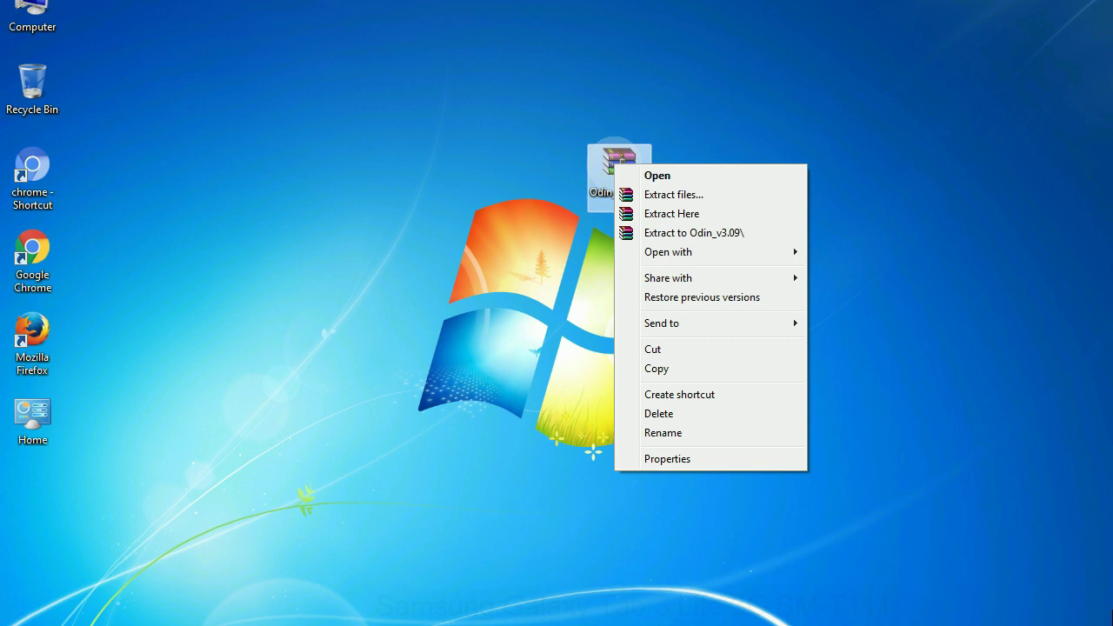
{"action": "key", "text": "Down"}
{"action": "key", "text": "Down"}
{"action": "key", "text": "Down"}
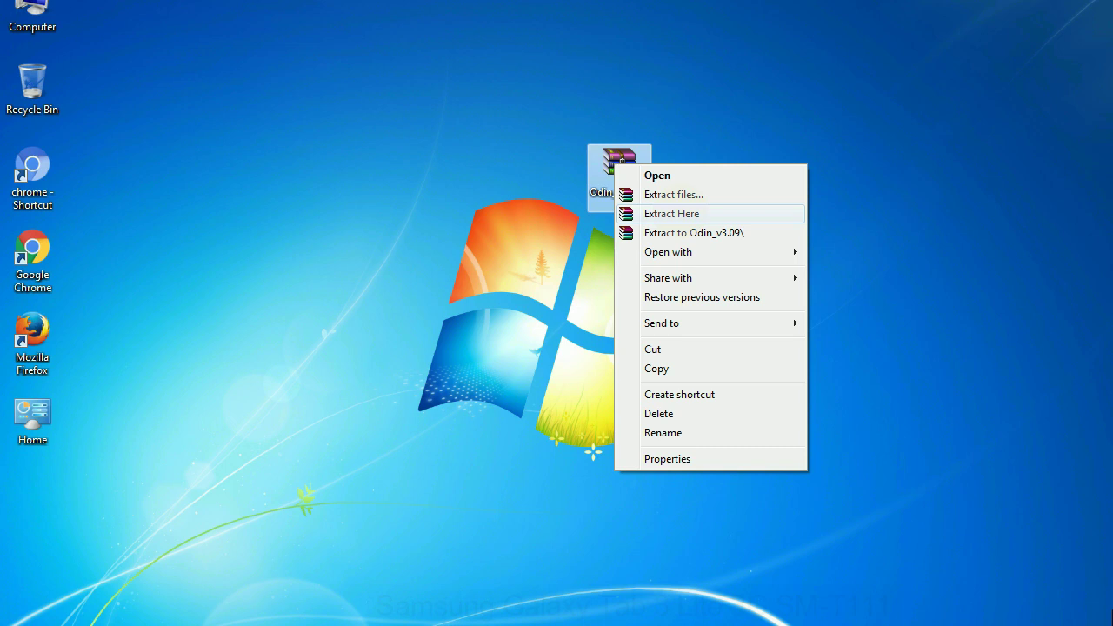
{"action": "key", "text": "Return"}
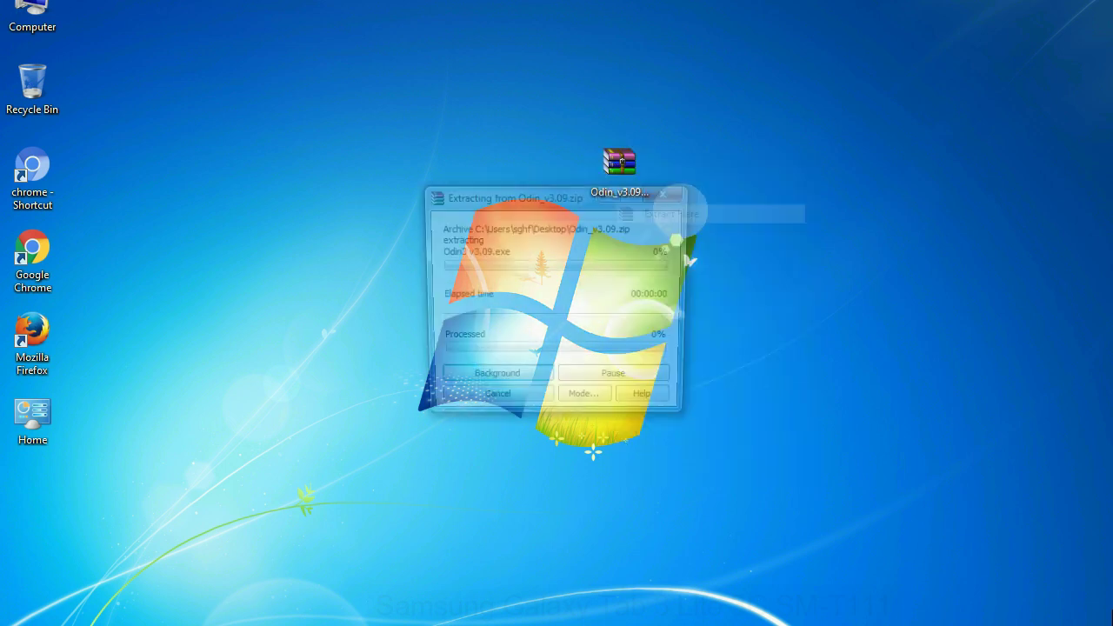
Run Odin3 v3.09.exe from the Odin_v3.09 folder as administrator.
{"action": "double_click", "coordinate": [481, 167]}
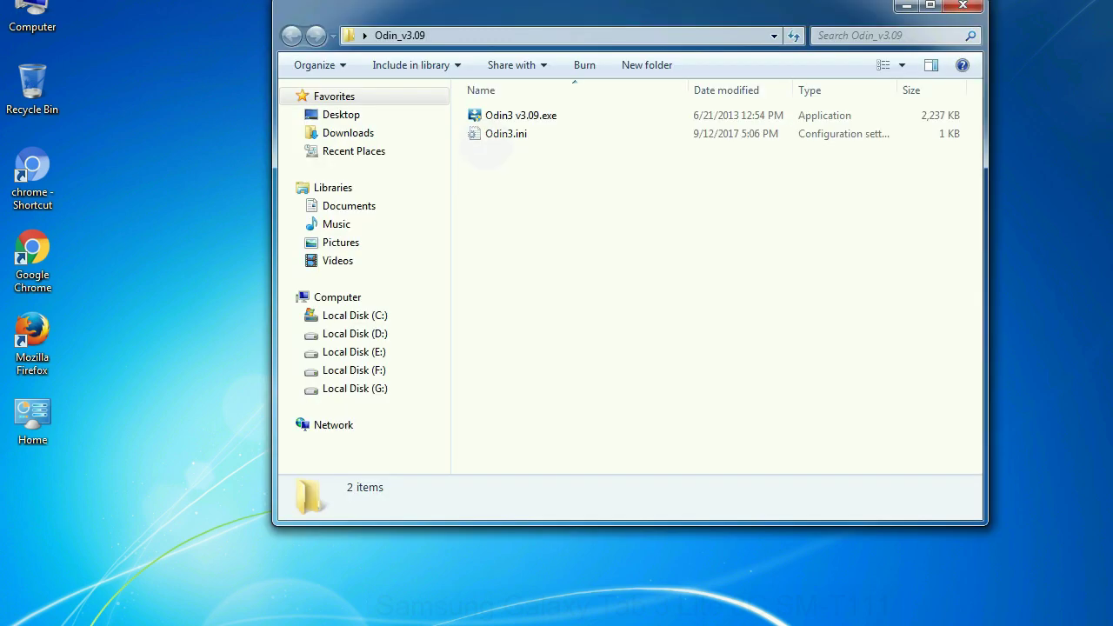
{"action": "left_click", "coordinate": [503, 117]}
{"action": "right_click", "coordinate": [505, 120]}
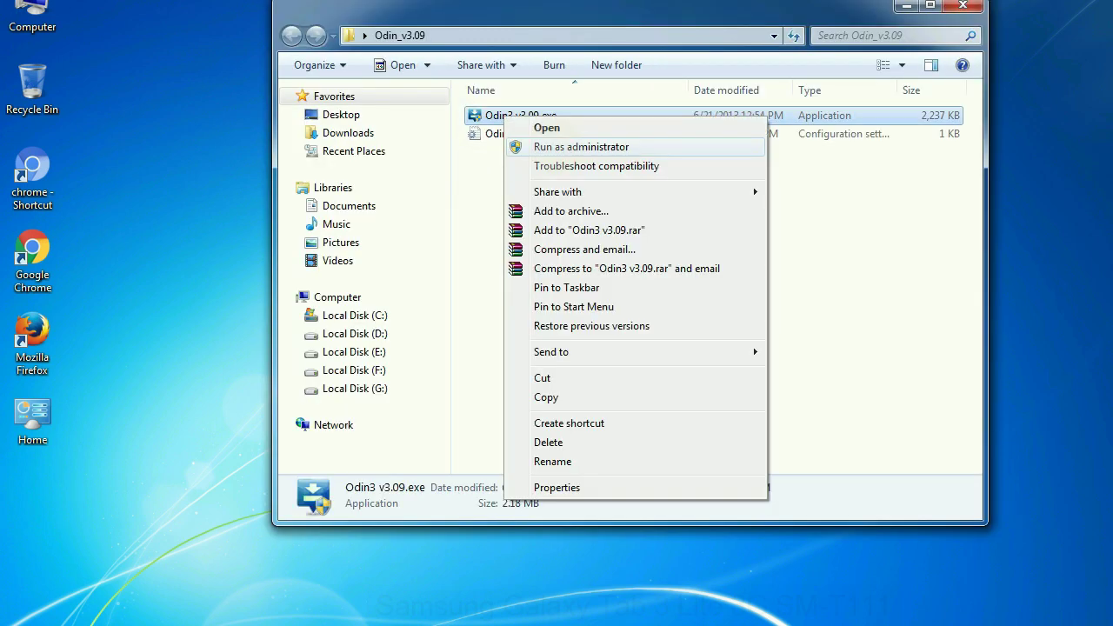
{"action": "left_click", "coordinate": [581, 147]}
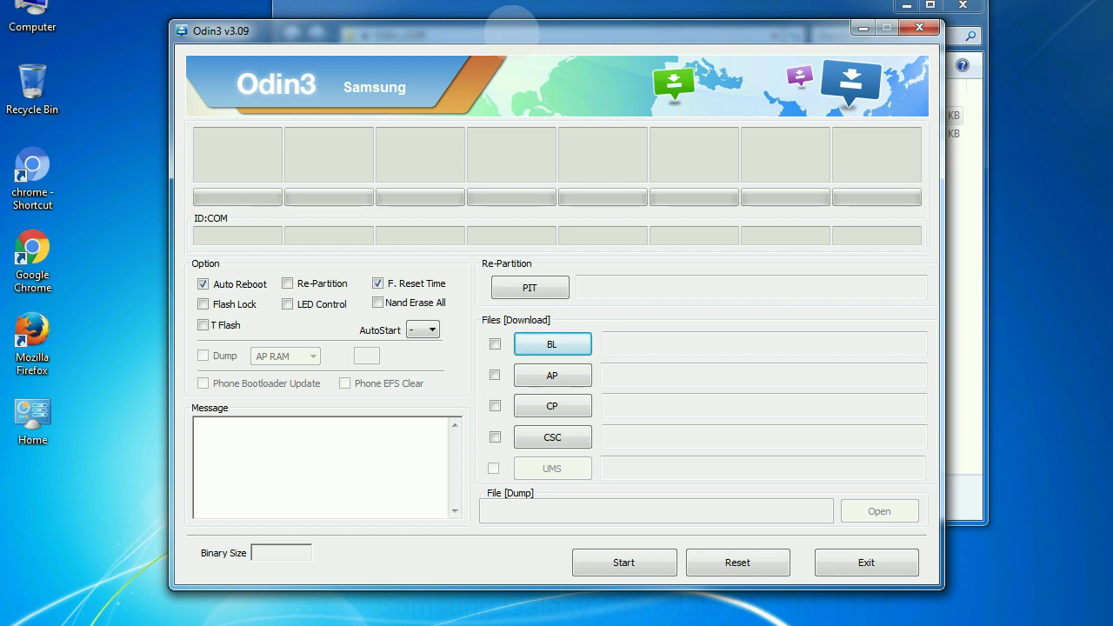
Drag the Odin3 window slightly up and to the right by its title bar.
{"action": "left_click_drag", "start_coordinate": [512, 30], "coordinate": [555, 5]}
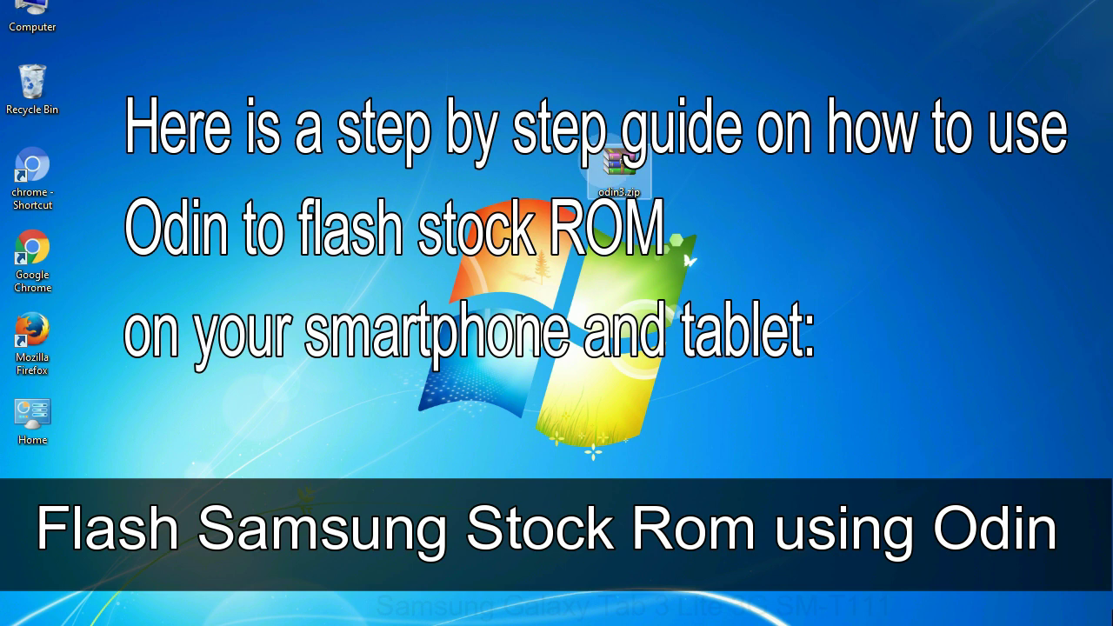
{"action": "left_click", "coordinate": [619, 170]}
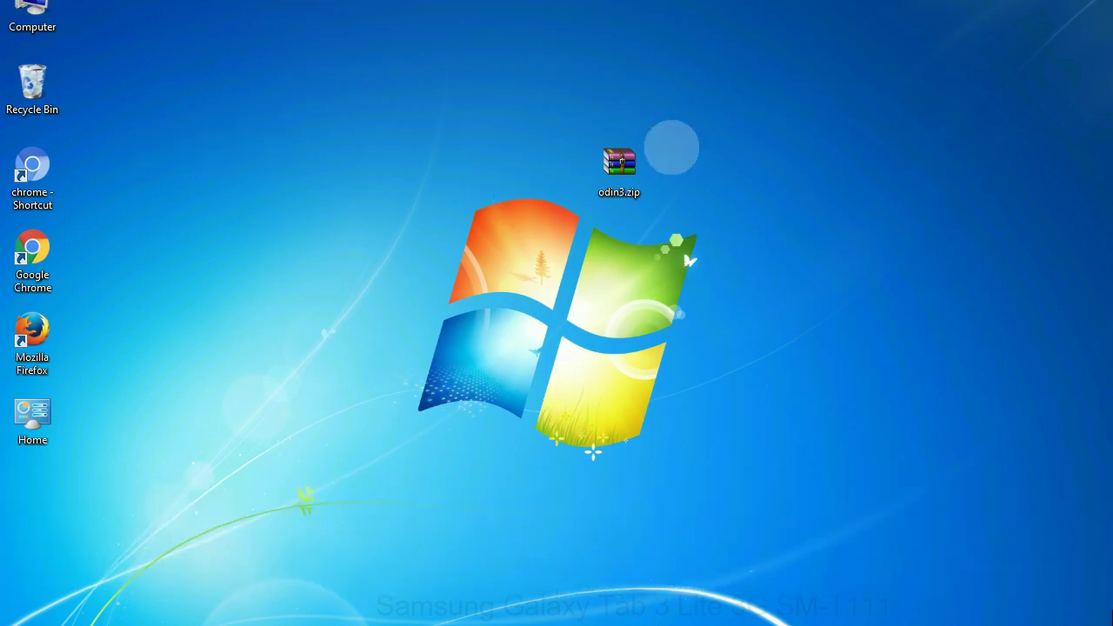
Move the Odin3 v3.09 window slightly up and right, then deselect odin3.zip.
{"action": "left_click", "coordinate": [609, 161]}
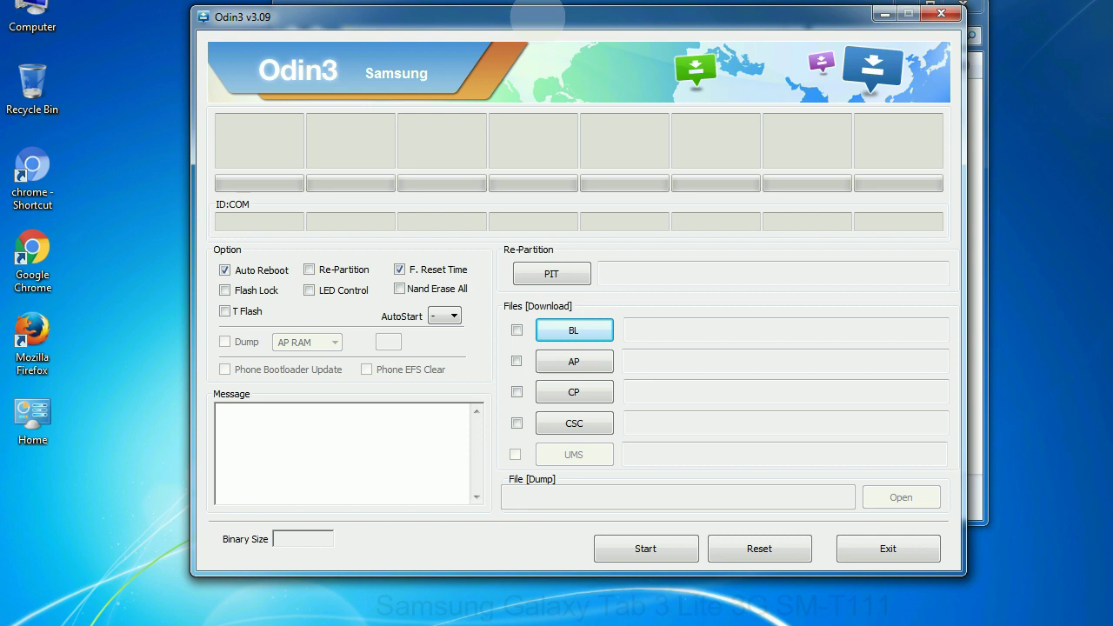
{"action": "left_click_drag", "start_coordinate": [511, 31], "coordinate": [550, 8]}
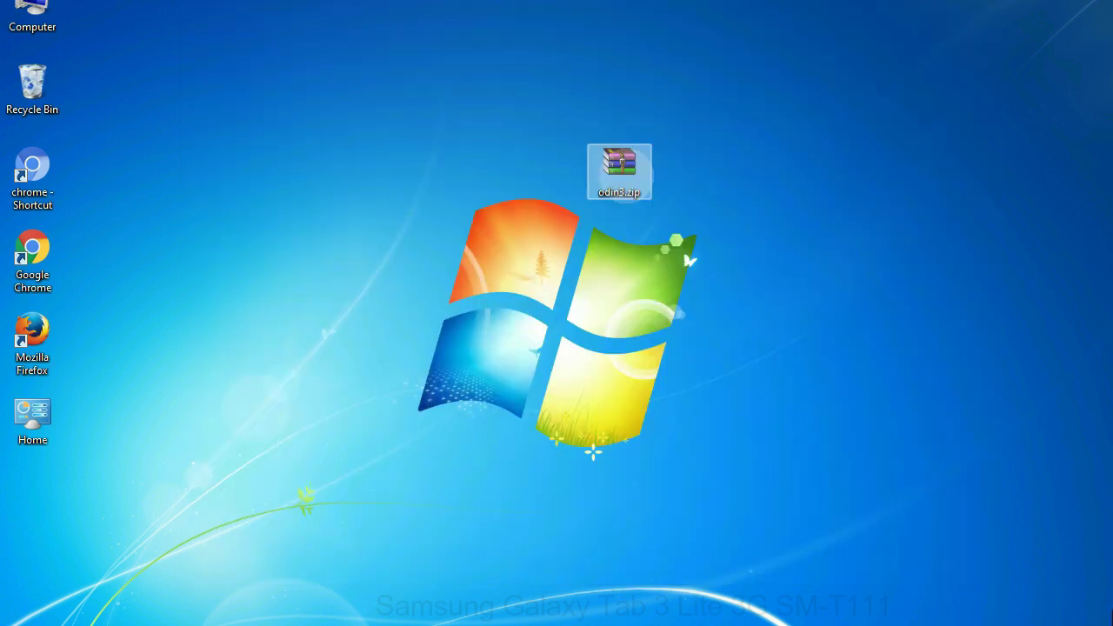
{"action": "left_click", "coordinate": [695, 164]}
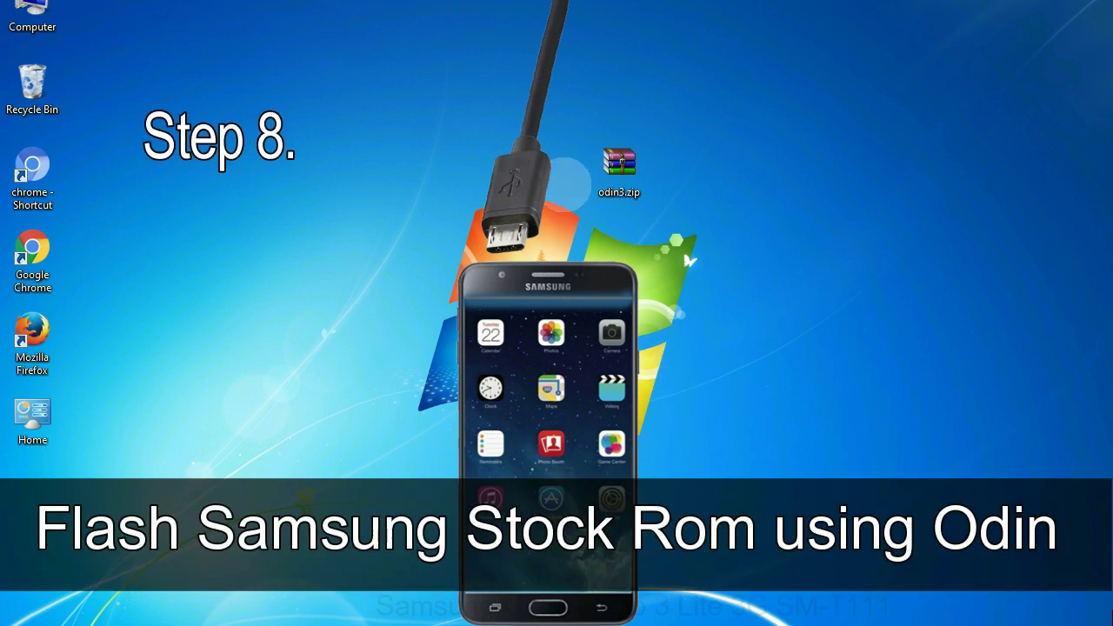
{"action": "left_click", "coordinate": [598, 162]}
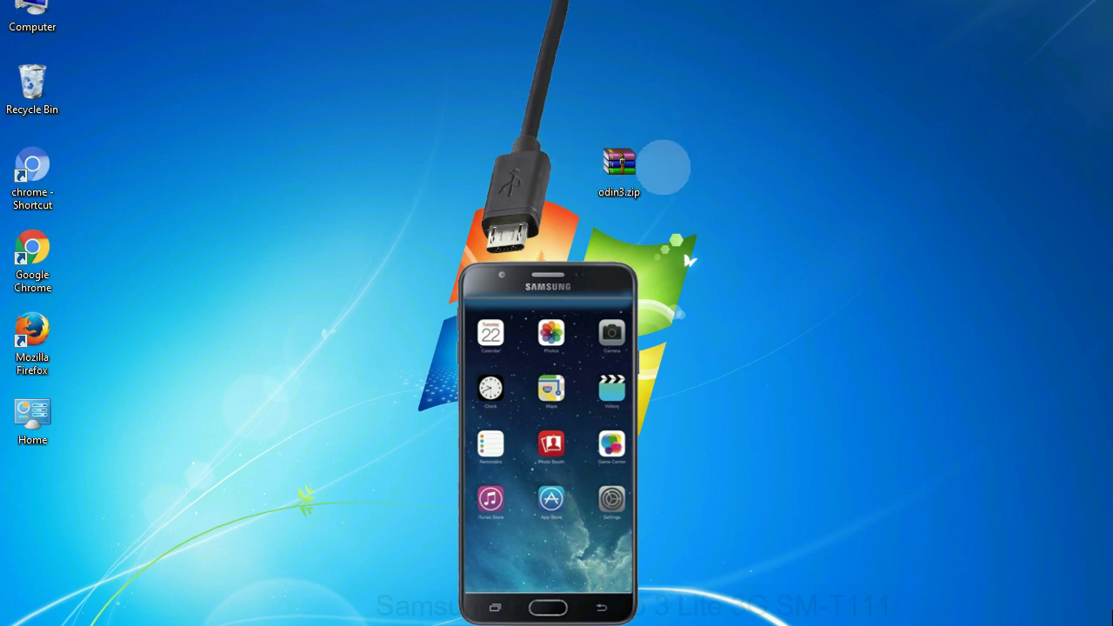
{"action": "double_click", "coordinate": [619, 164]}
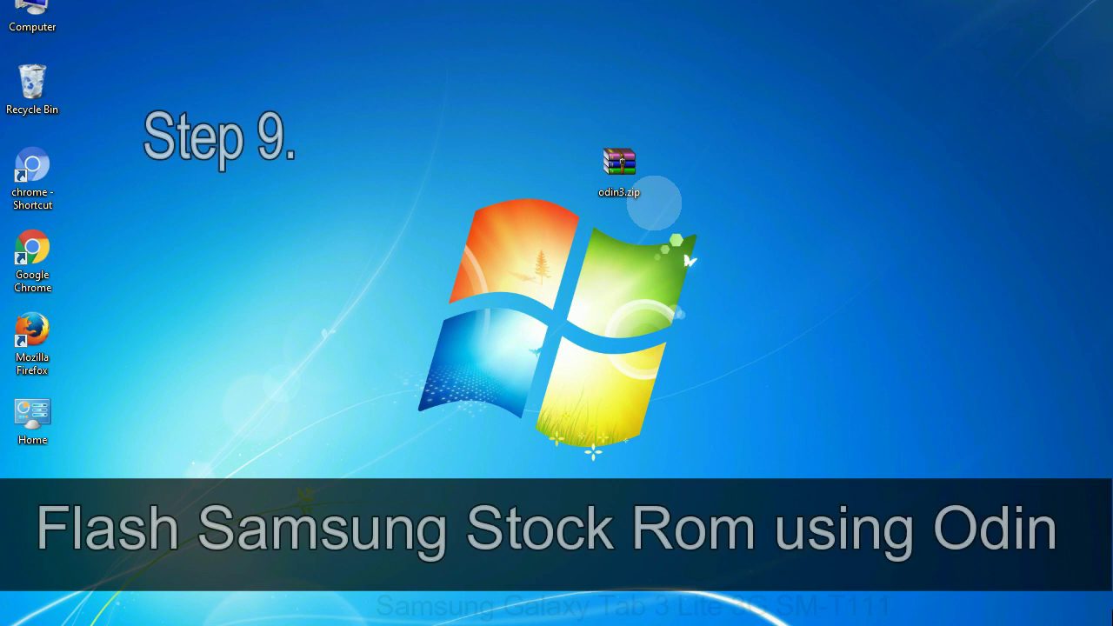
{"action": "left_click", "coordinate": [646, 173]}
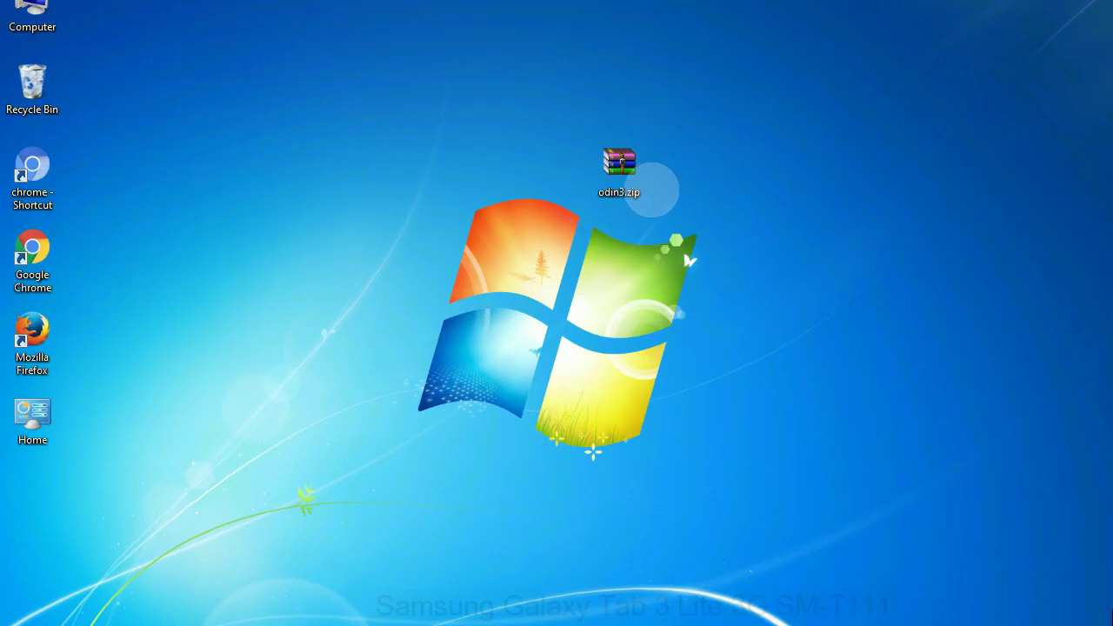
{"action": "left_click", "coordinate": [642, 174]}
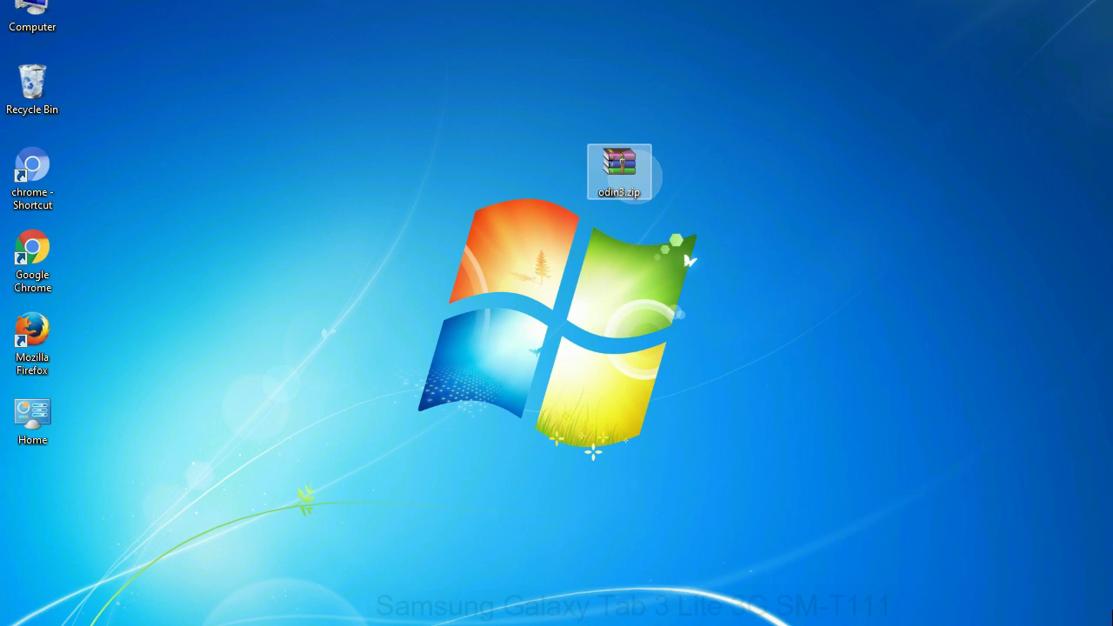
{"action": "left_click", "coordinate": [659, 182]}
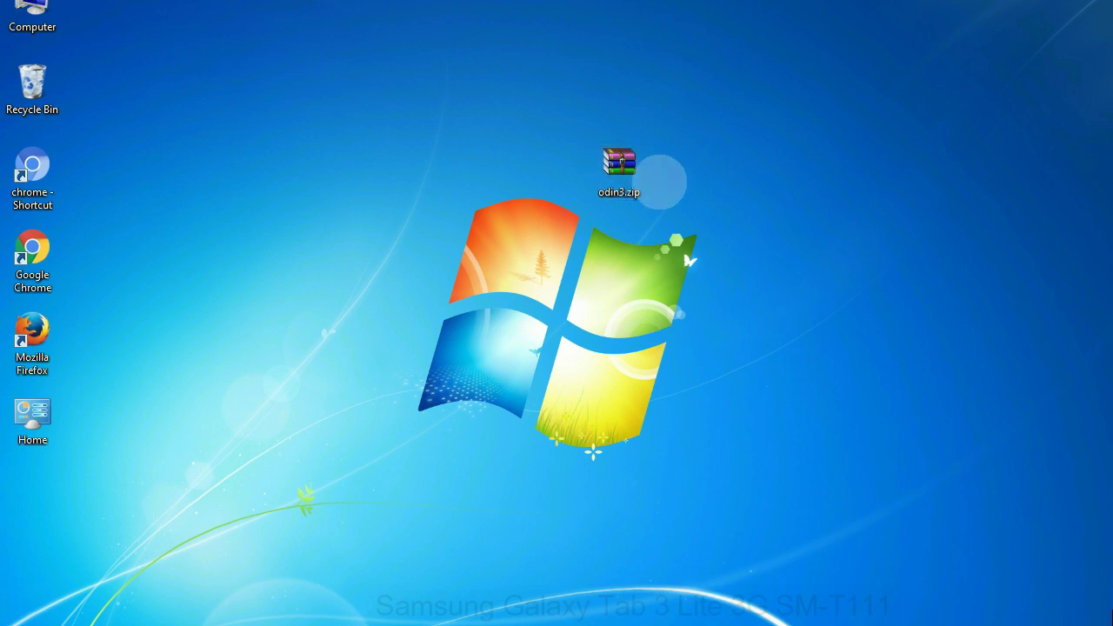